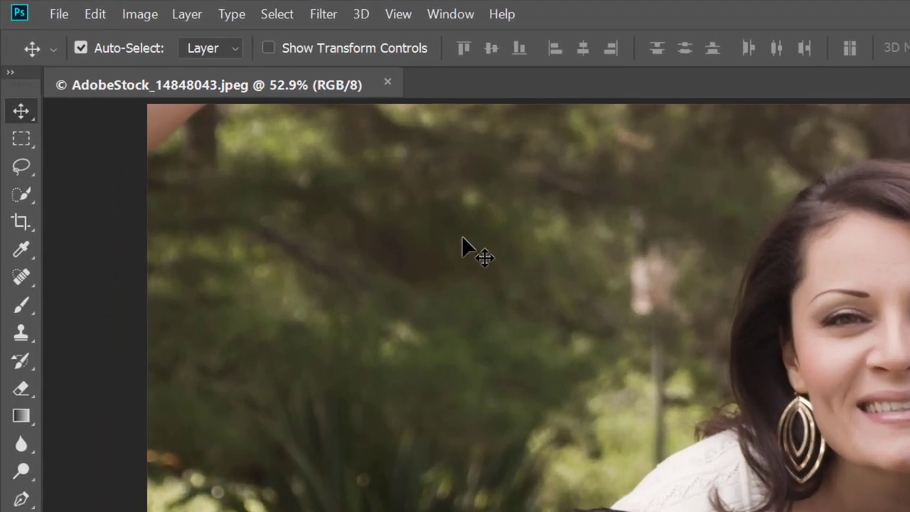
Open Image Size showing 5616 x 3744 px at 300 ppi, enlarging and panning the preview to the faces.
click(156, 15)
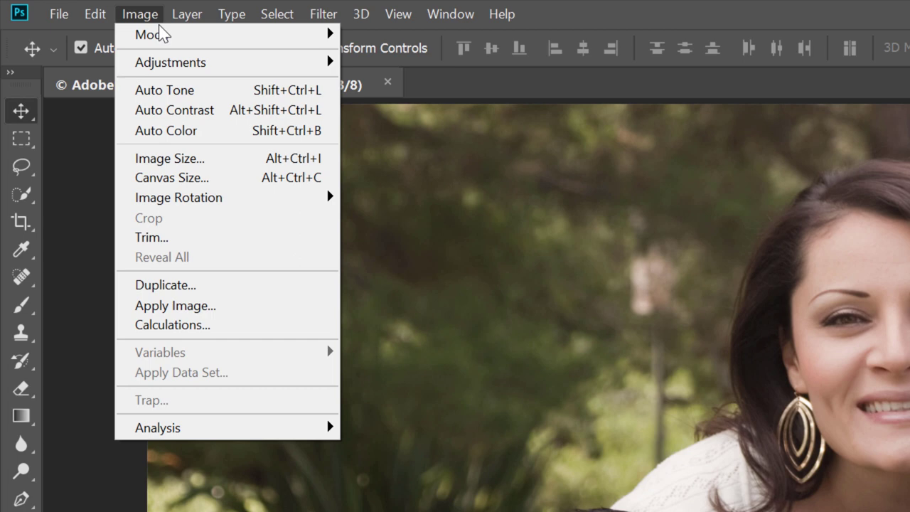
click(217, 159)
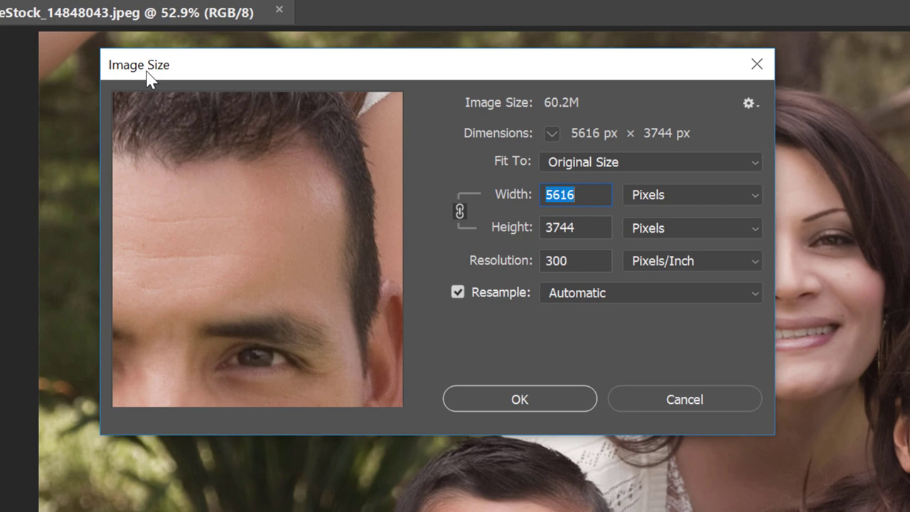
mouse_move(320, 301)
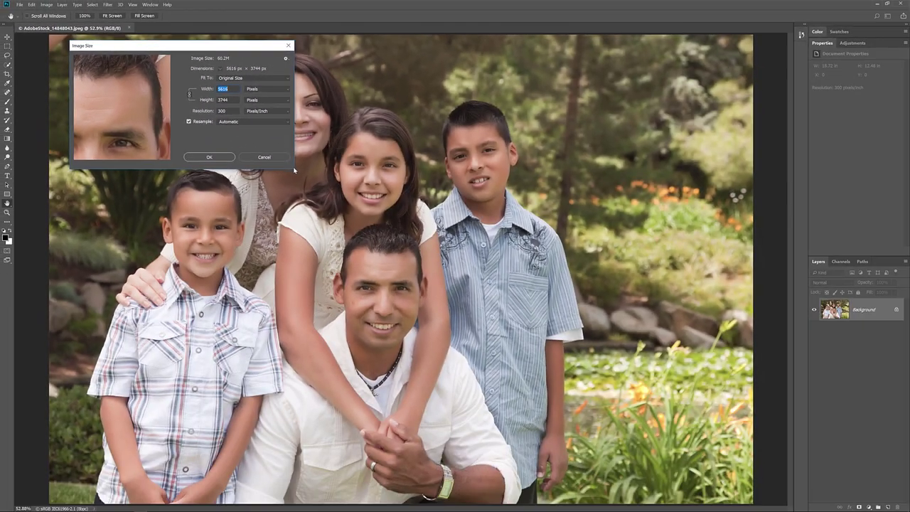
drag(294, 170, 806, 482)
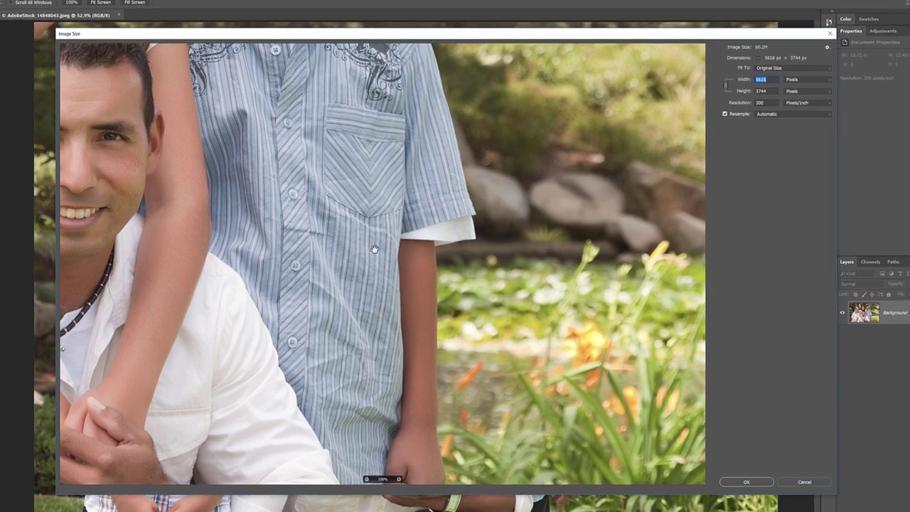
drag(344, 205, 531, 344)
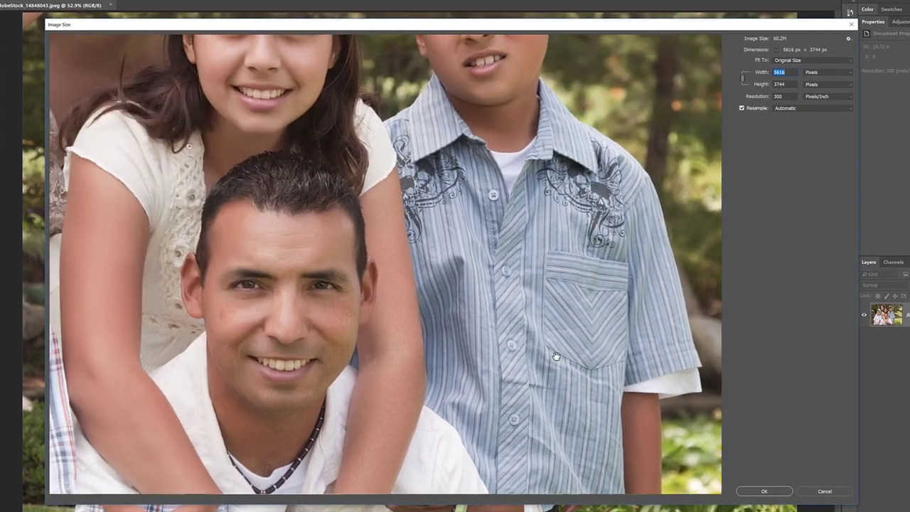
drag(291, 224, 478, 335)
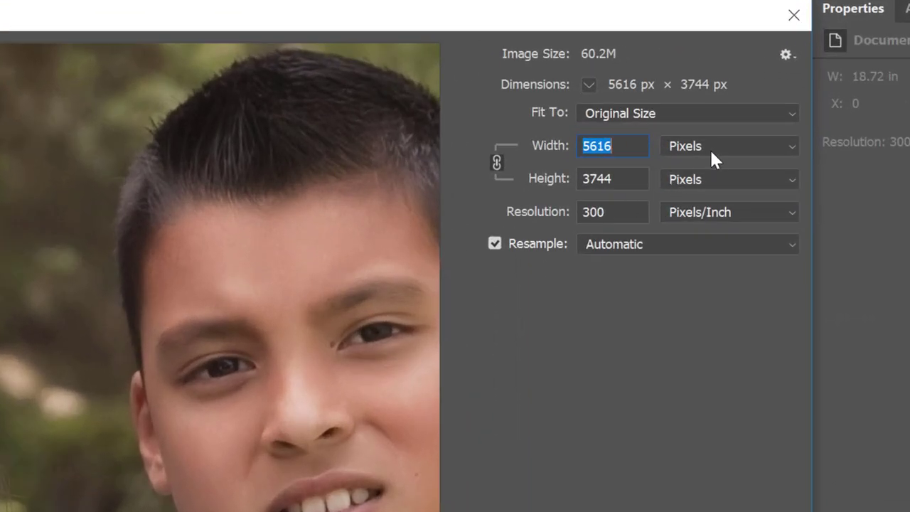
Switch the size units to inches and try widths and heights of 8 and 10.
click(710, 148)
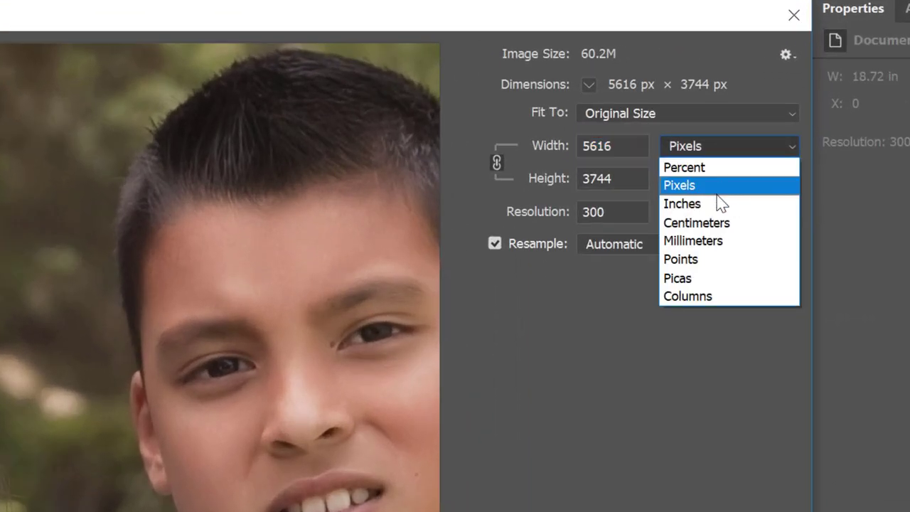
click(716, 205)
double_click(624, 146)
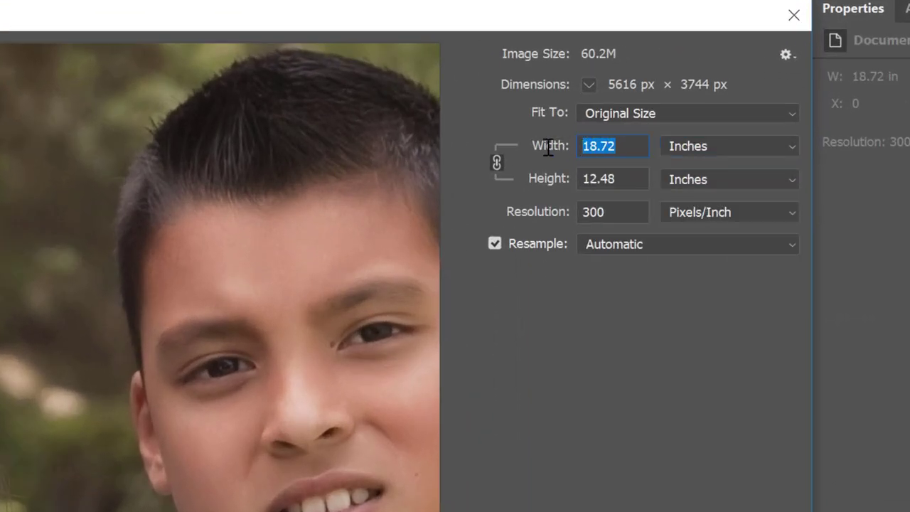
text(8)
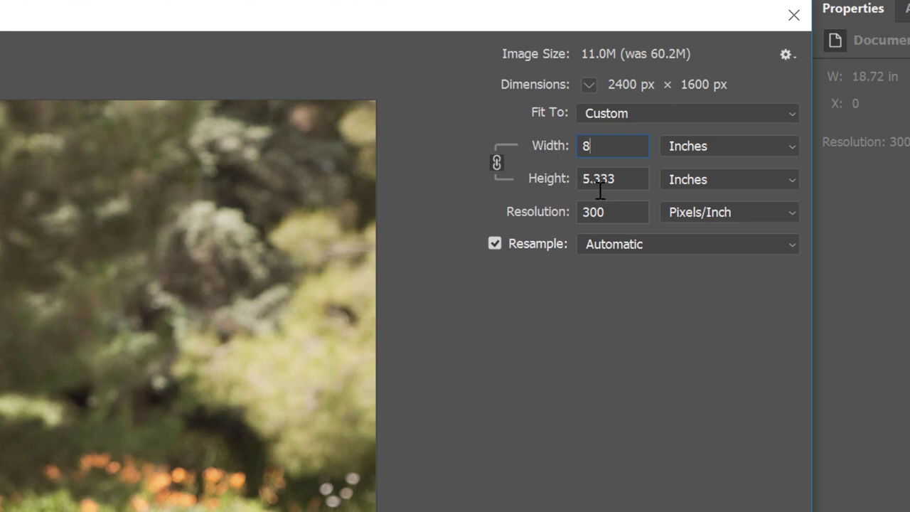
drag(619, 177, 558, 177)
text(8)
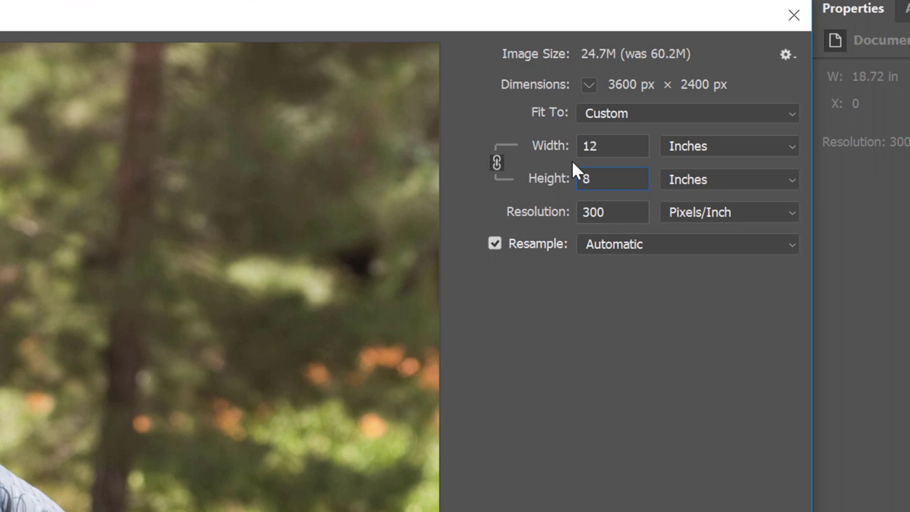
drag(605, 146, 558, 157)
text(10)
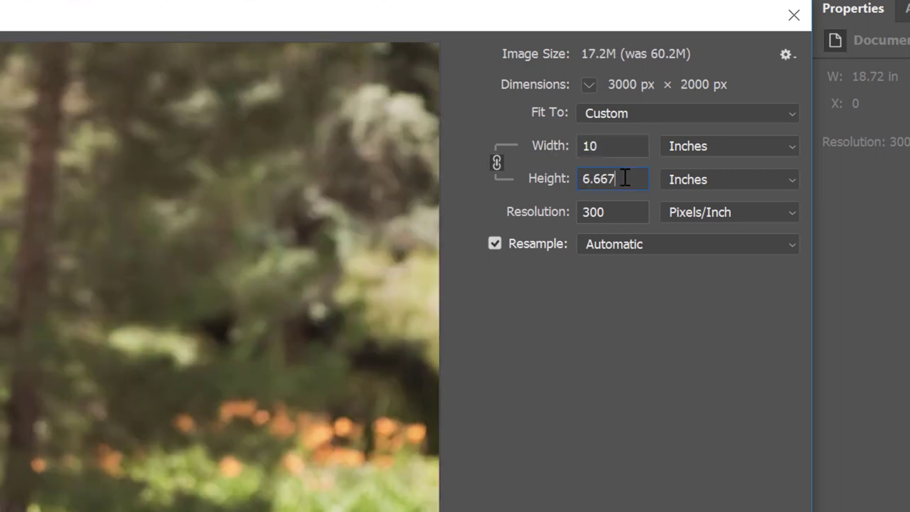
drag(625, 178, 558, 184)
text(10)
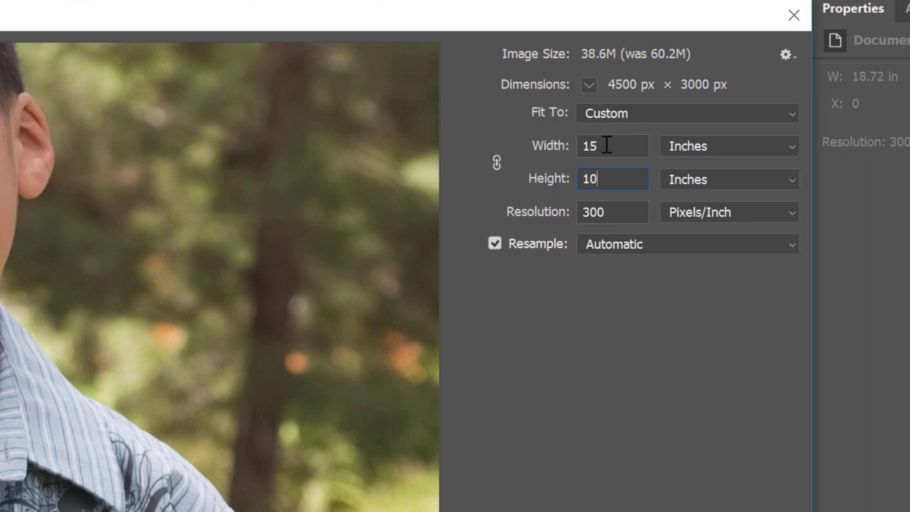
Enter Width 10 in and Height 8 in, giving 3000 x 2400 px.
drag(603, 145, 563, 145)
text(10)
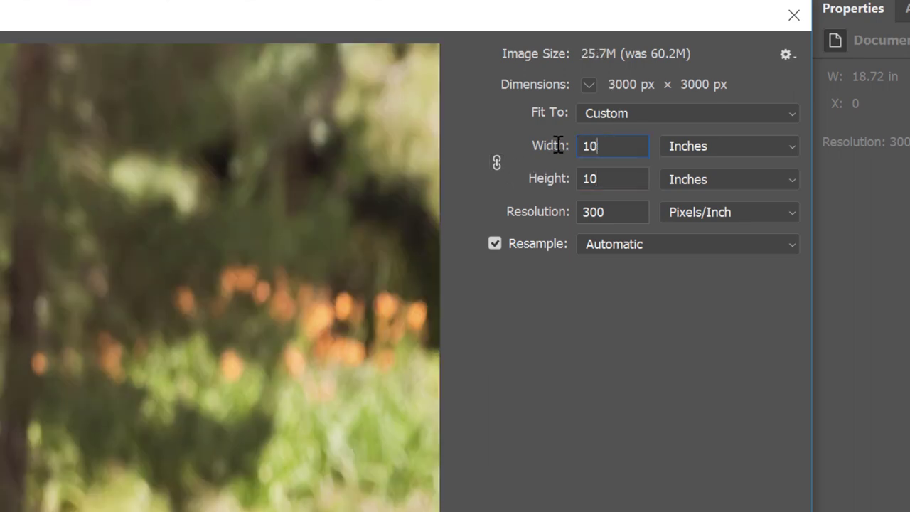
drag(617, 177, 552, 178)
text(8)
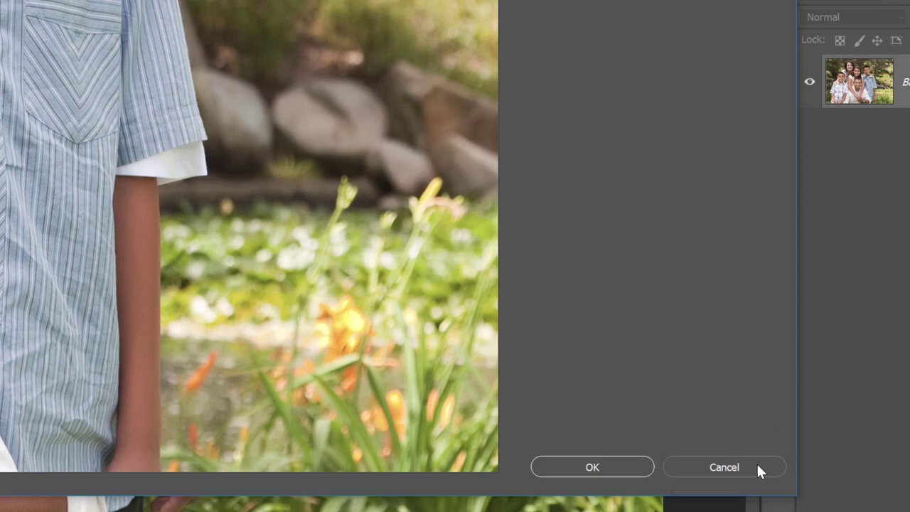
Cancel the unapplied Image Size changes and switch to the Crop tool.
click(757, 466)
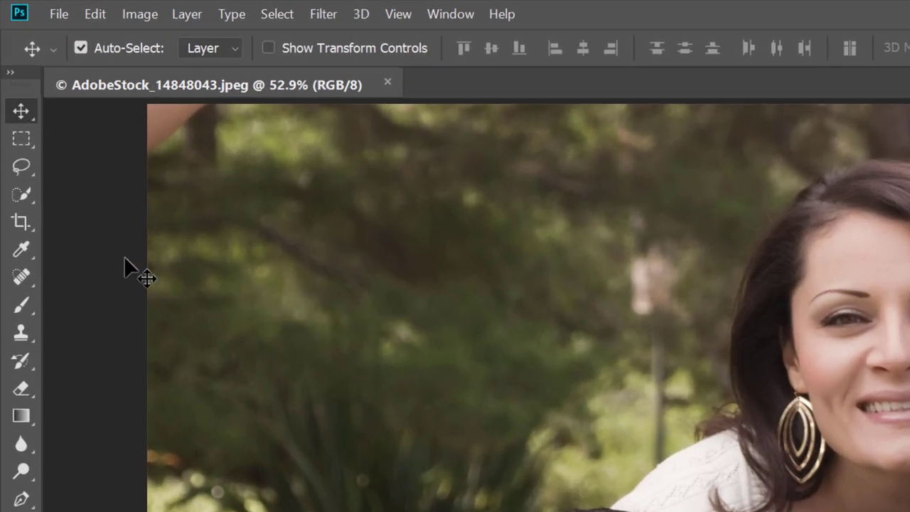
click(27, 221)
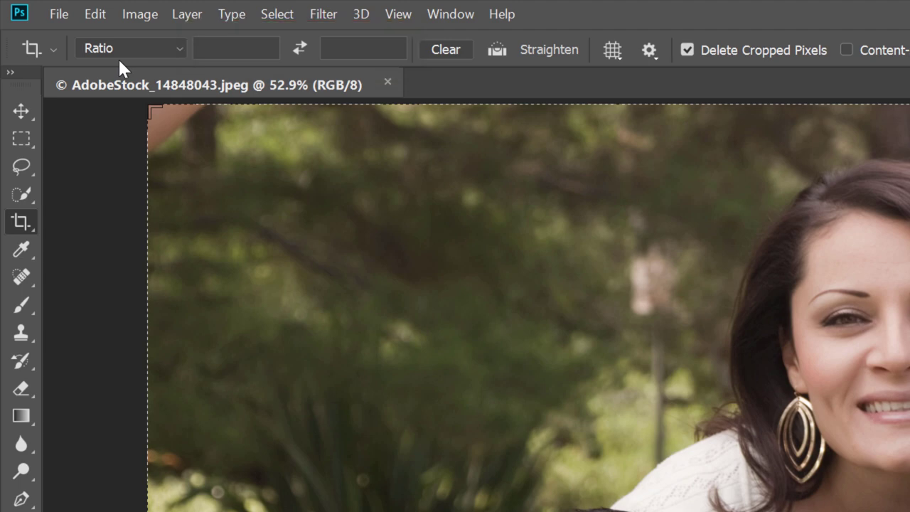
Set the crop ratio fields to 10 by 8 in the options bar.
click(205, 51)
text(10)
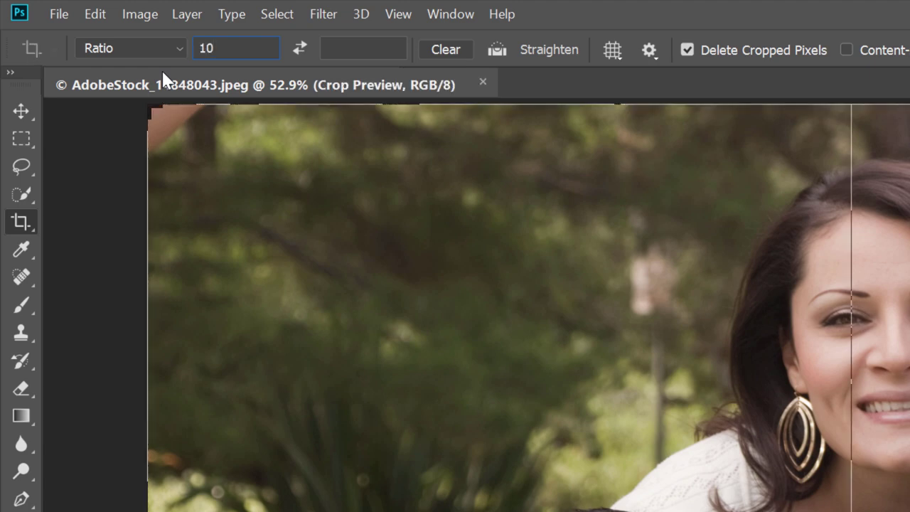
key(Tab)
text(8)
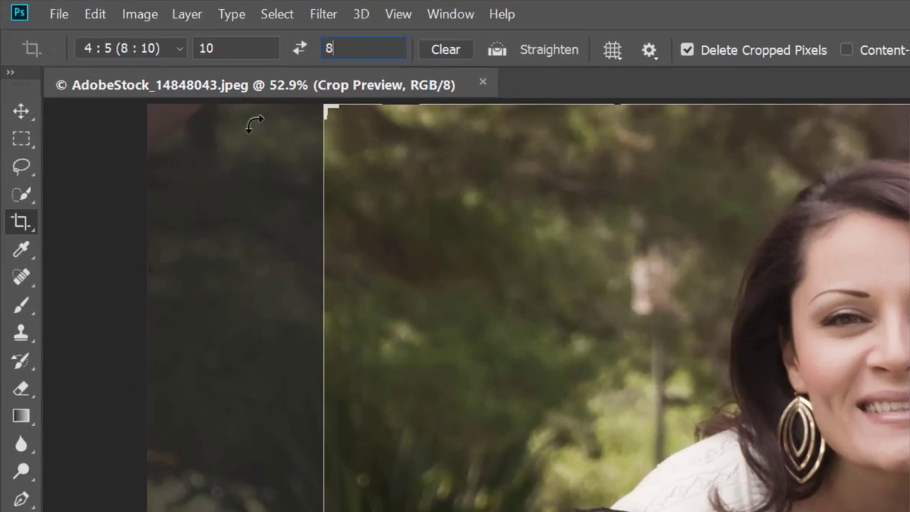
Use the W x H x Resolution crop preset with 10 in by 8 in at 300 px/in.
click(166, 47)
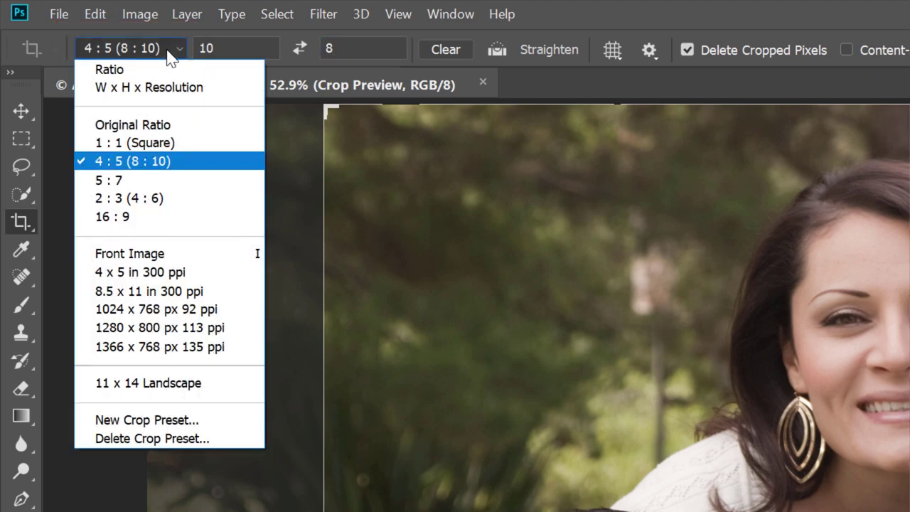
click(222, 87)
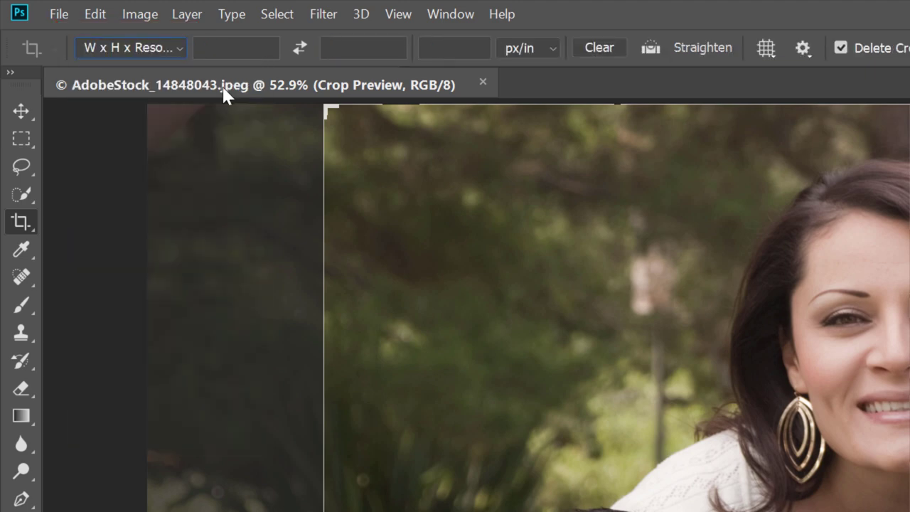
click(213, 47)
text(10 in)
key(Tab)
text(8 in)
click(437, 49)
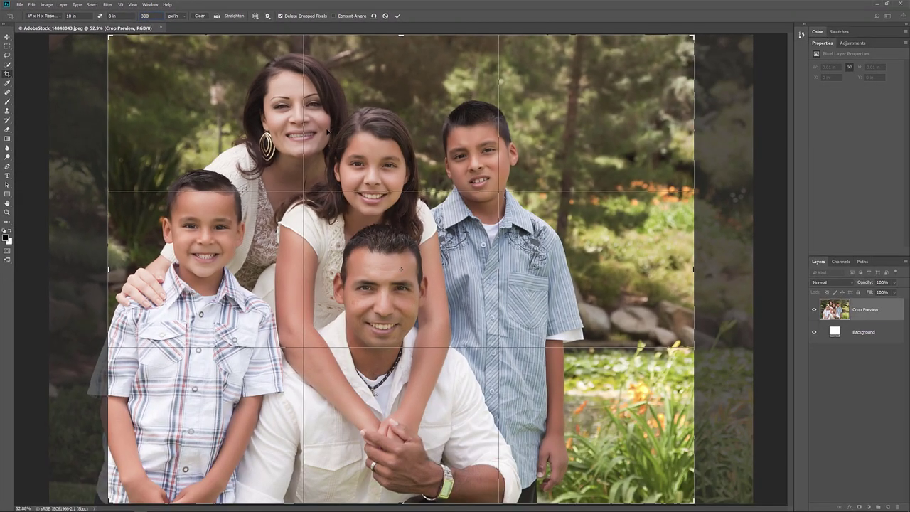
Slide the photo right inside the 10 x 8 in crop frame and commit the crop.
drag(329, 132, 378, 133)
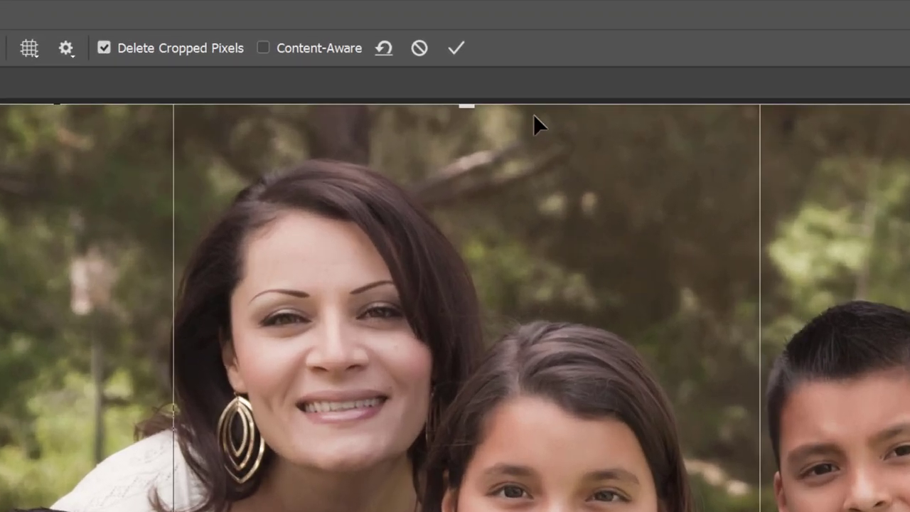
click(459, 49)
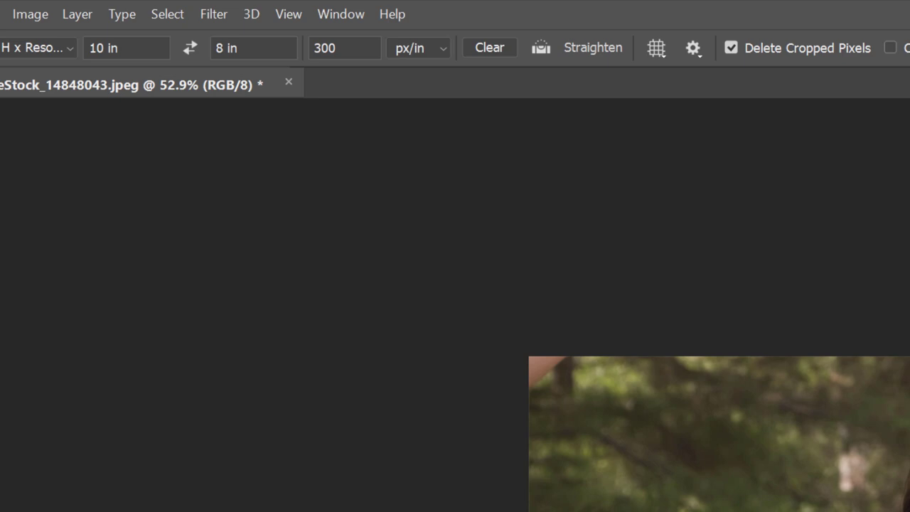
Fit the cropped family photo to the window with View > Fit on Screen.
click(298, 15)
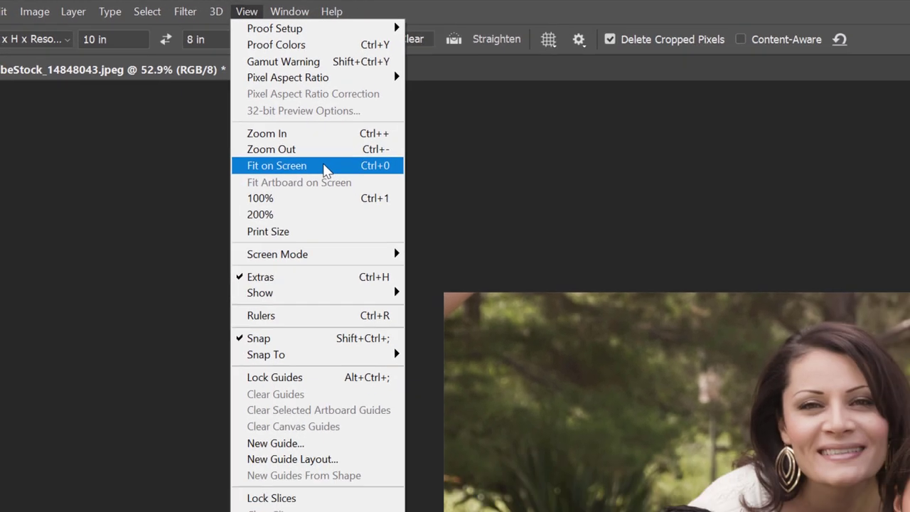
click(377, 203)
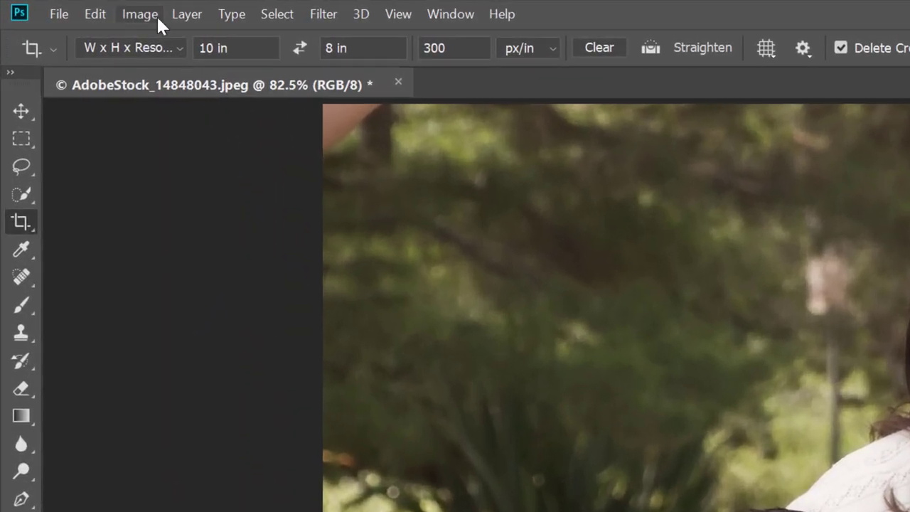
click(140, 15)
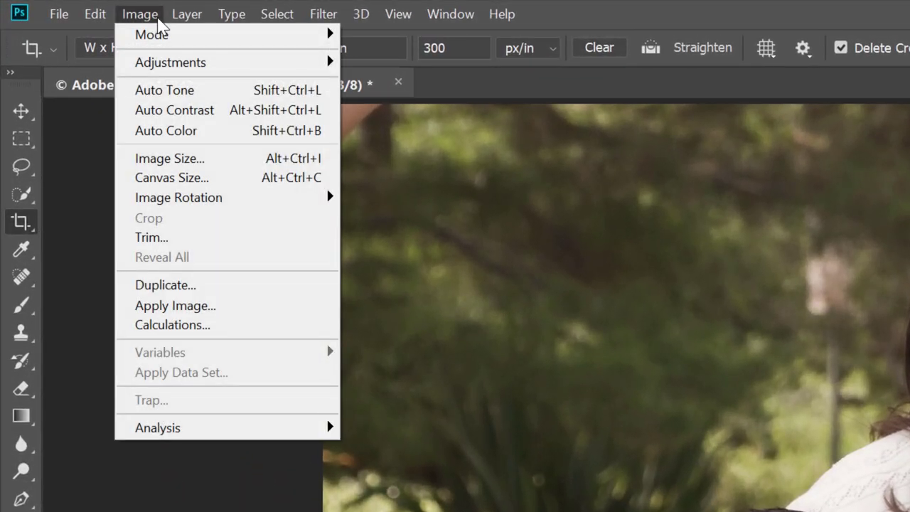
click(234, 167)
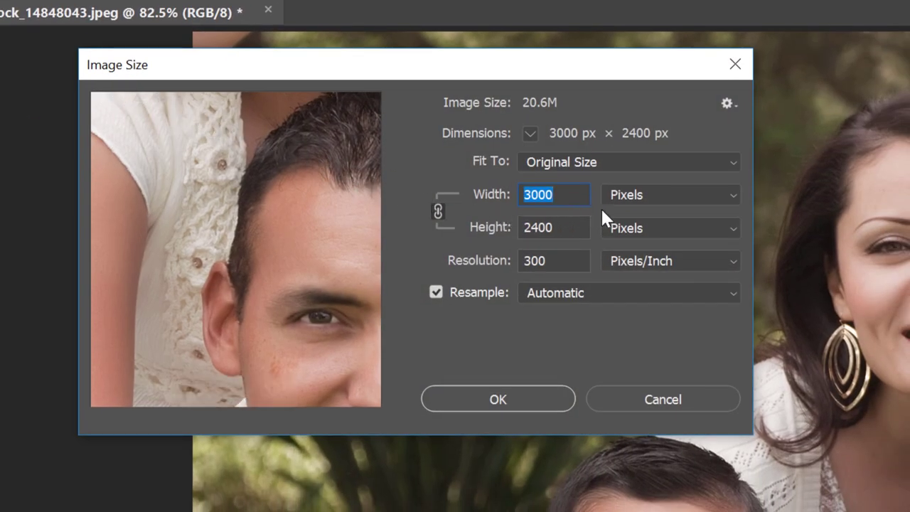
click(654, 199)
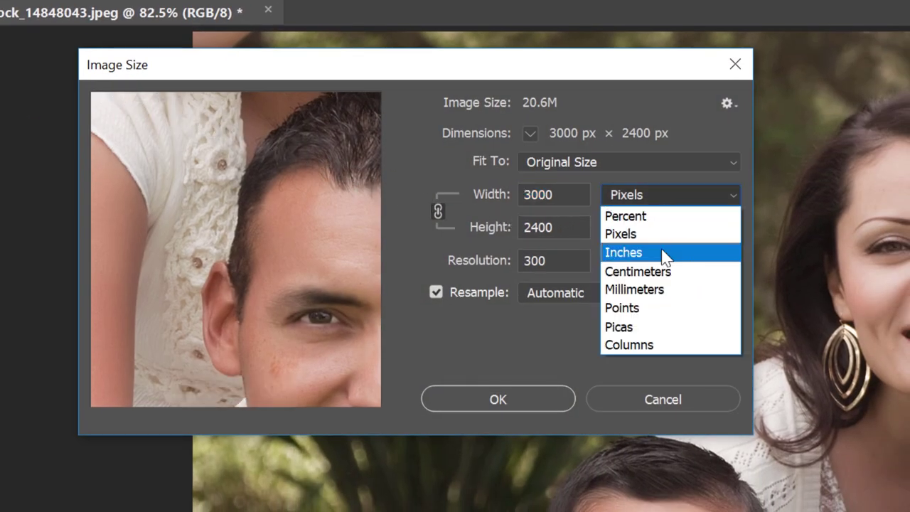
click(663, 252)
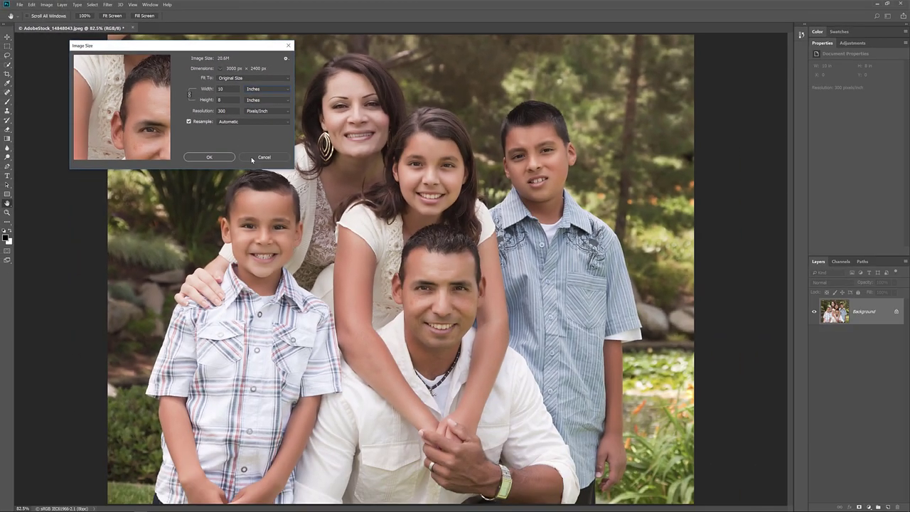
click(631, 408)
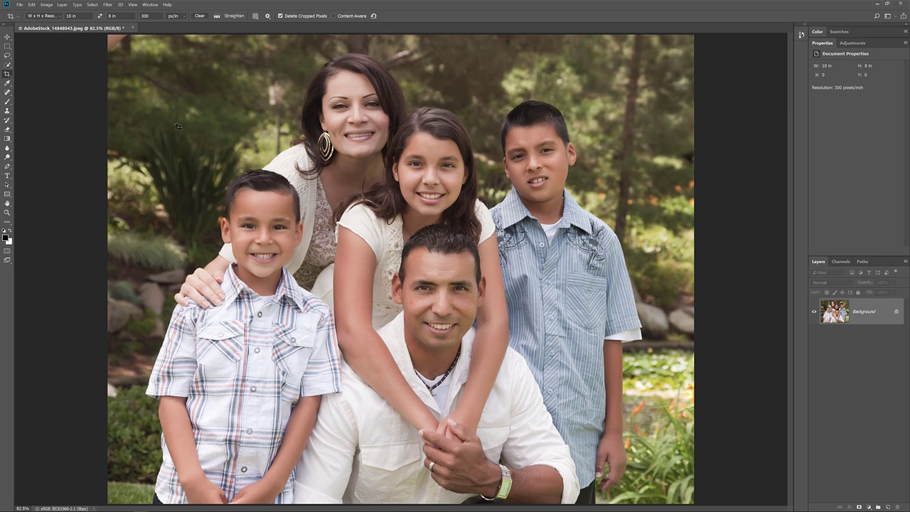